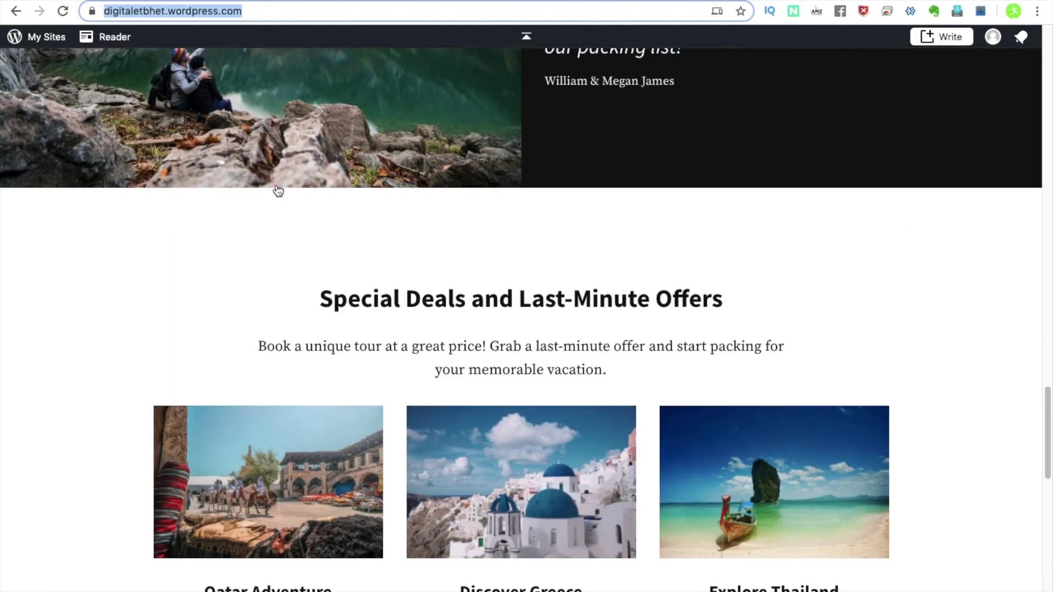
Open the WordPress site's Blog page from the Contact menu and scroll through its first posts.
scroll(278, 190, up, 15)
scroll(278, 190, down, 8)
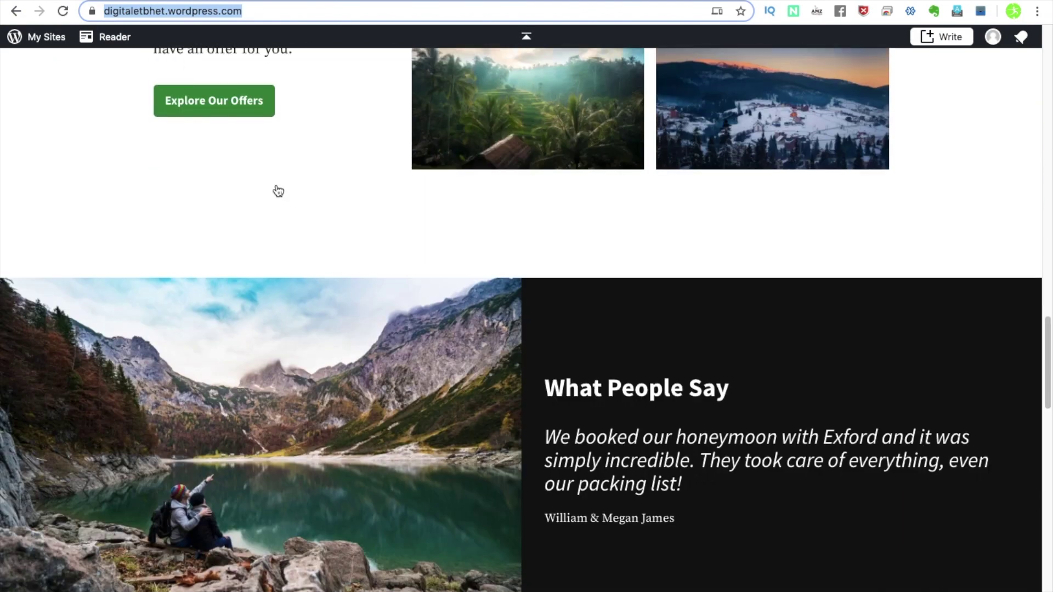
scroll(277, 190, up, 20)
mouse_move(536, 186)
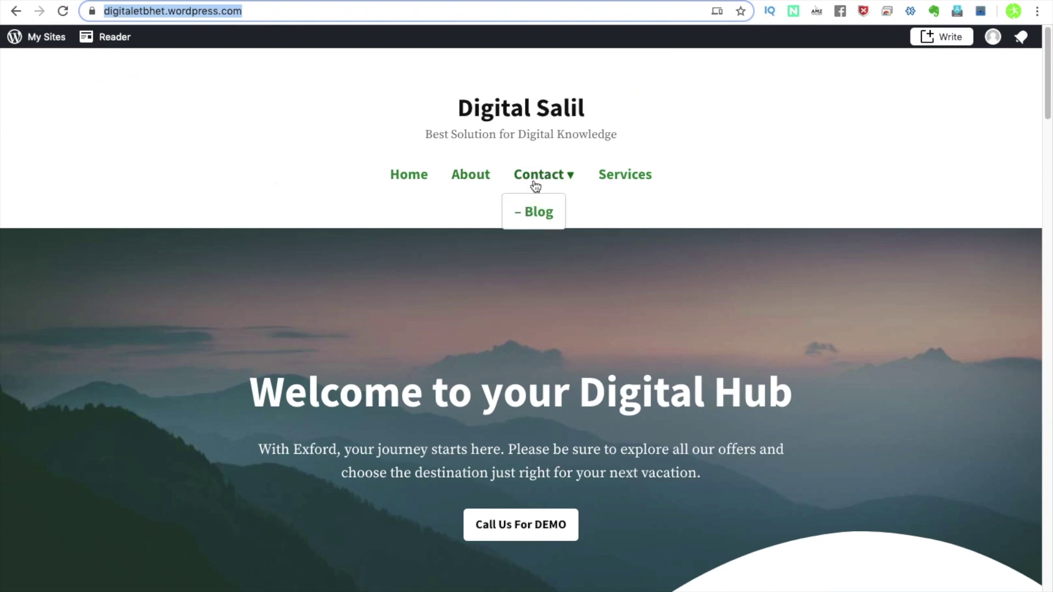
click(529, 211)
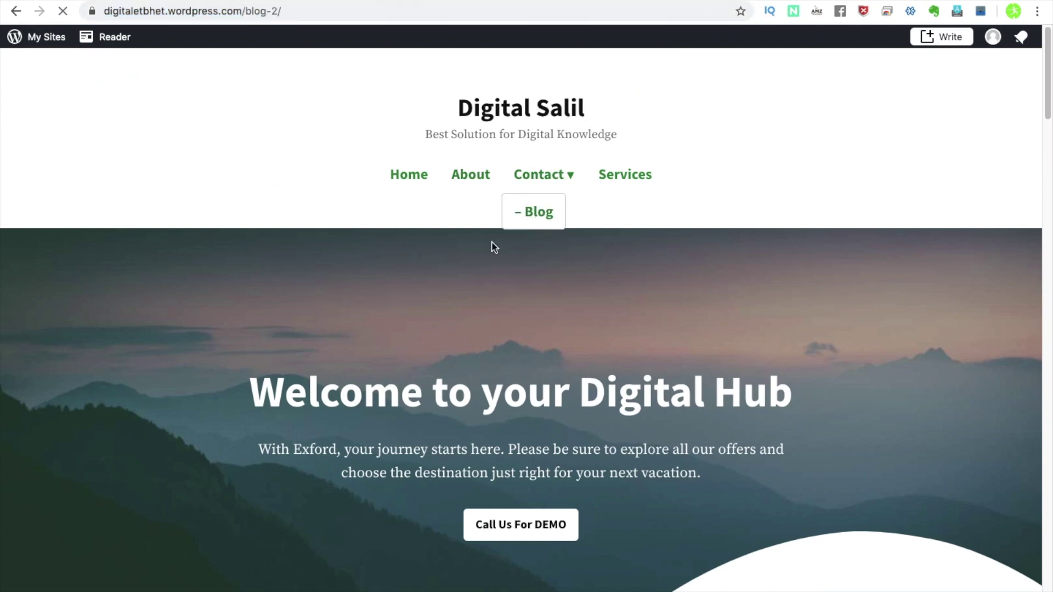
scroll(492, 241, down, 10)
scroll(492, 245, down, 3)
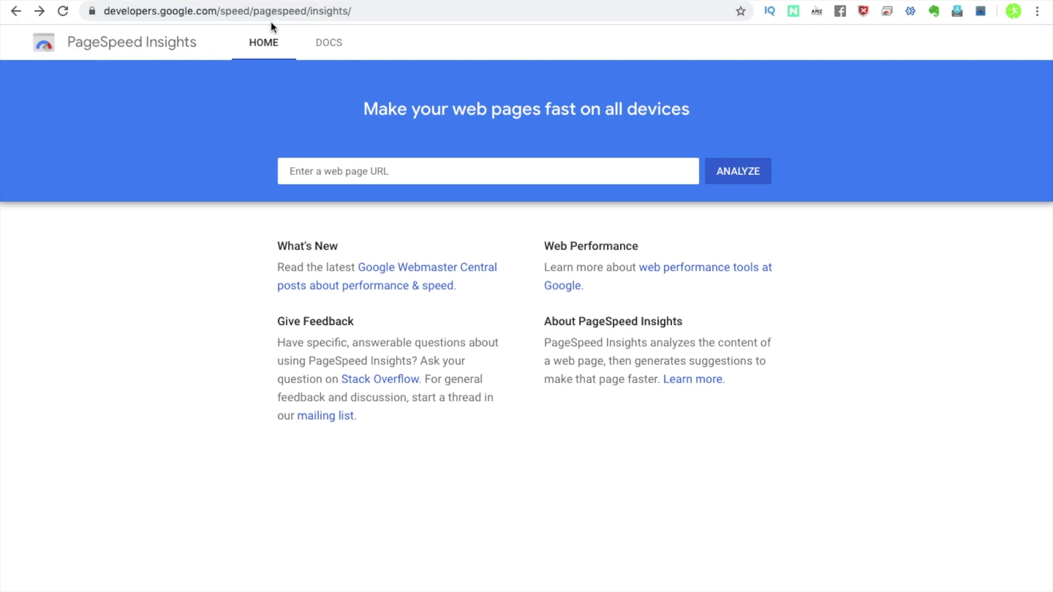
click(391, 170)
text(https://digitaletbhet.wordpress.com/)
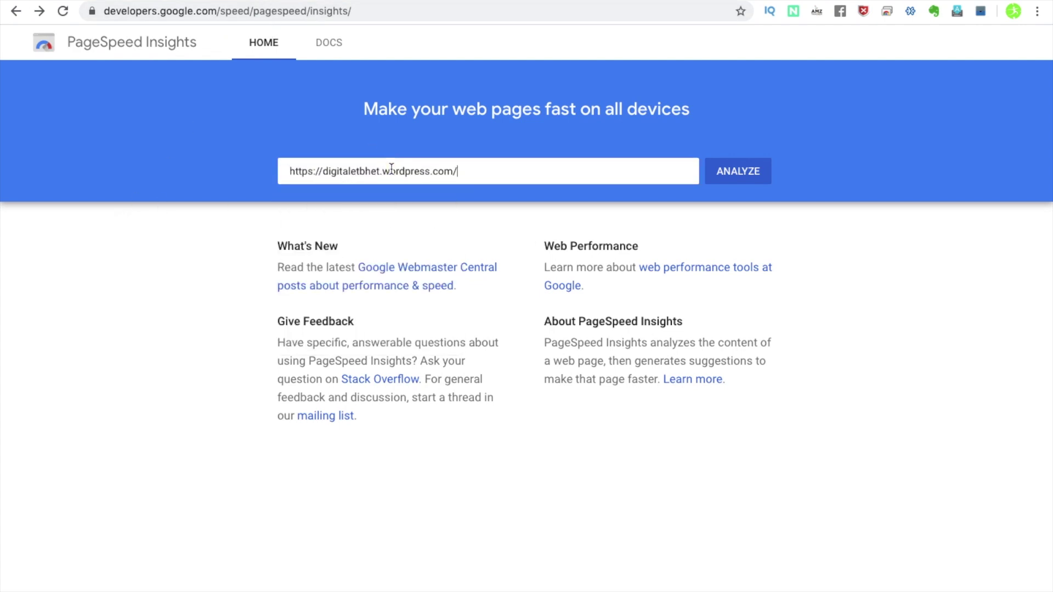
click(749, 181)
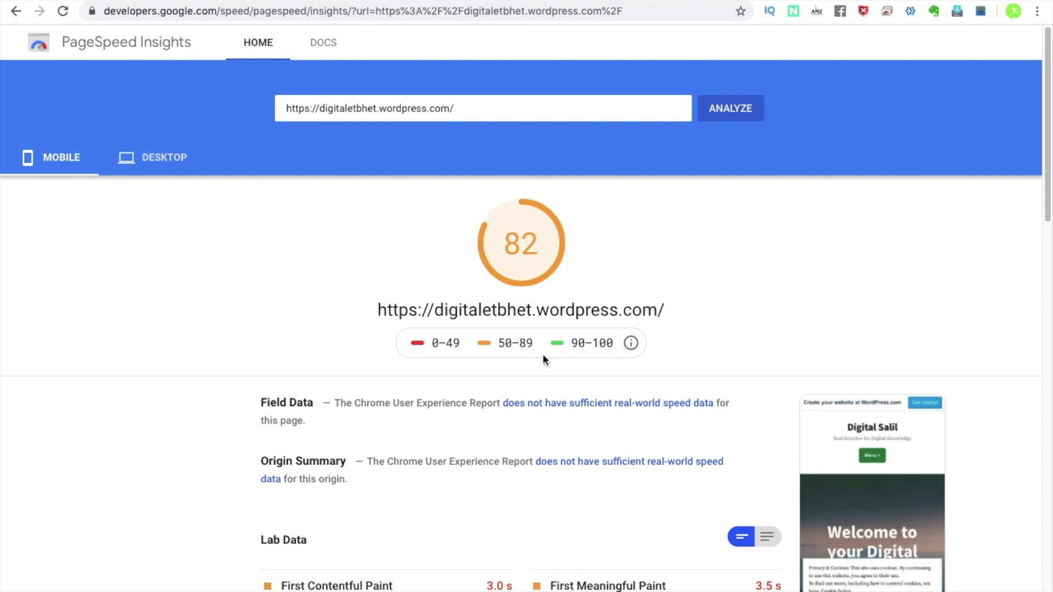
scroll(692, 299, down, 1)
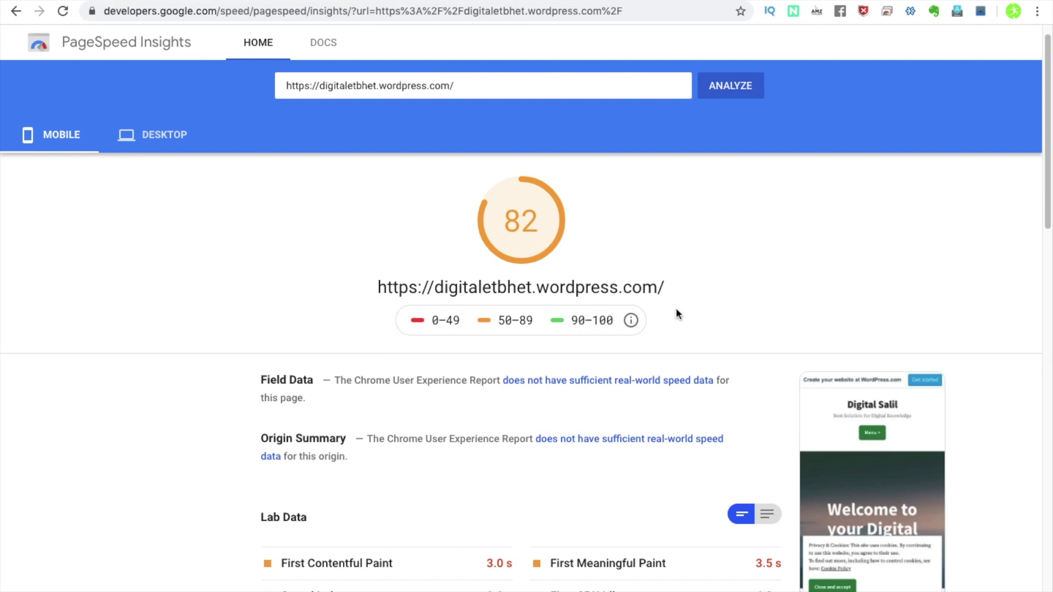
scroll(678, 309, down, 3)
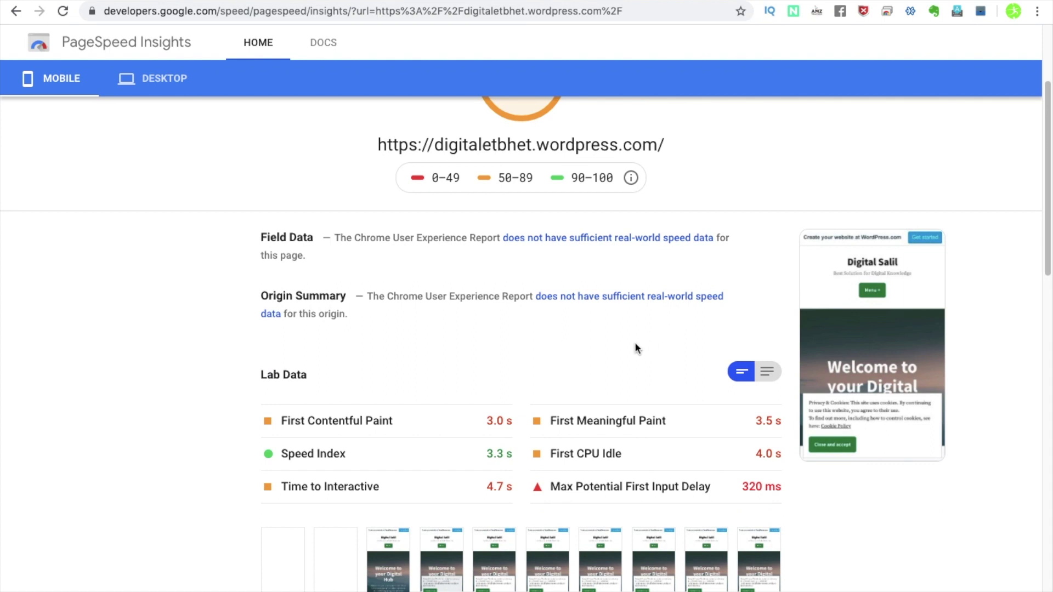
scroll(548, 385, down, 1)
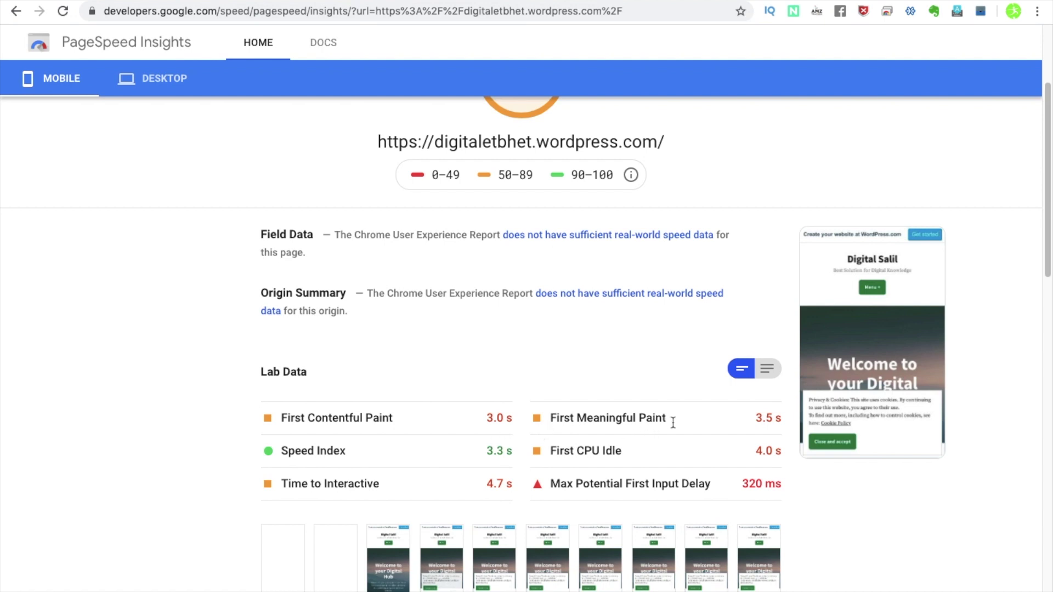
scroll(565, 455, down, 1)
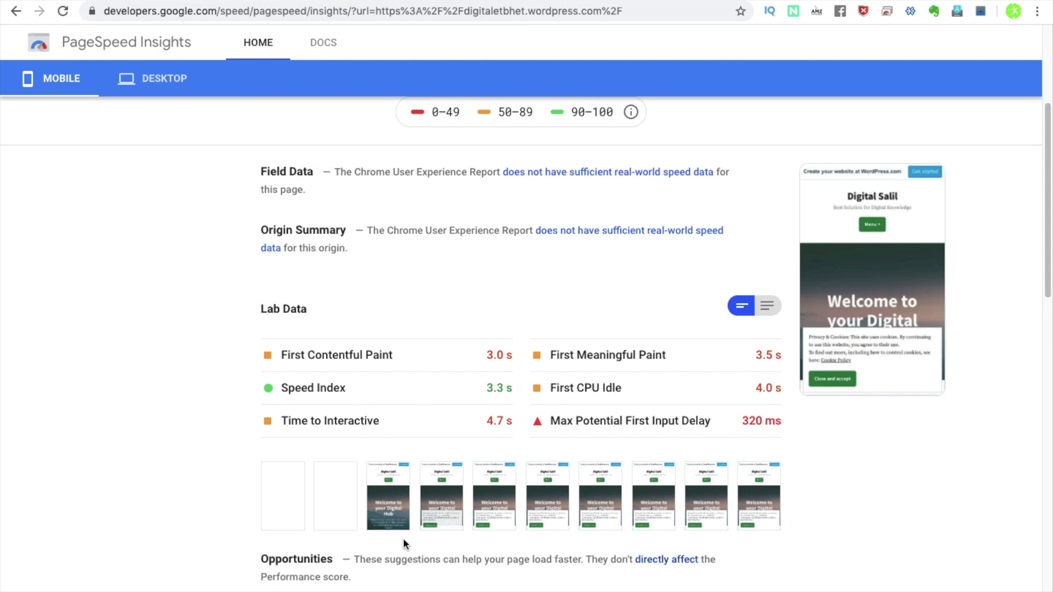
scroll(401, 518, down, 2)
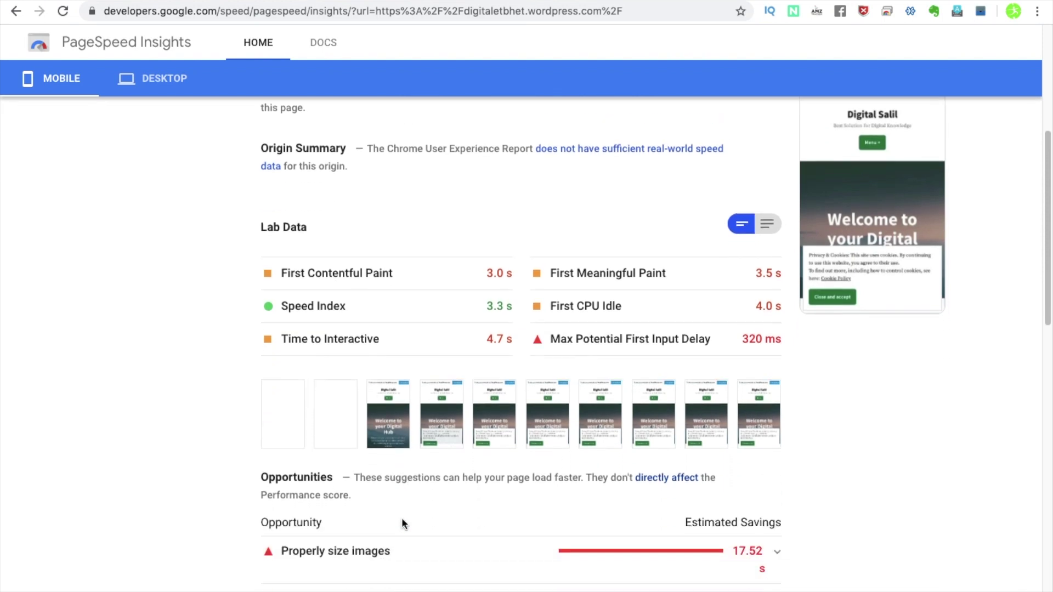
scroll(389, 496, down, 1)
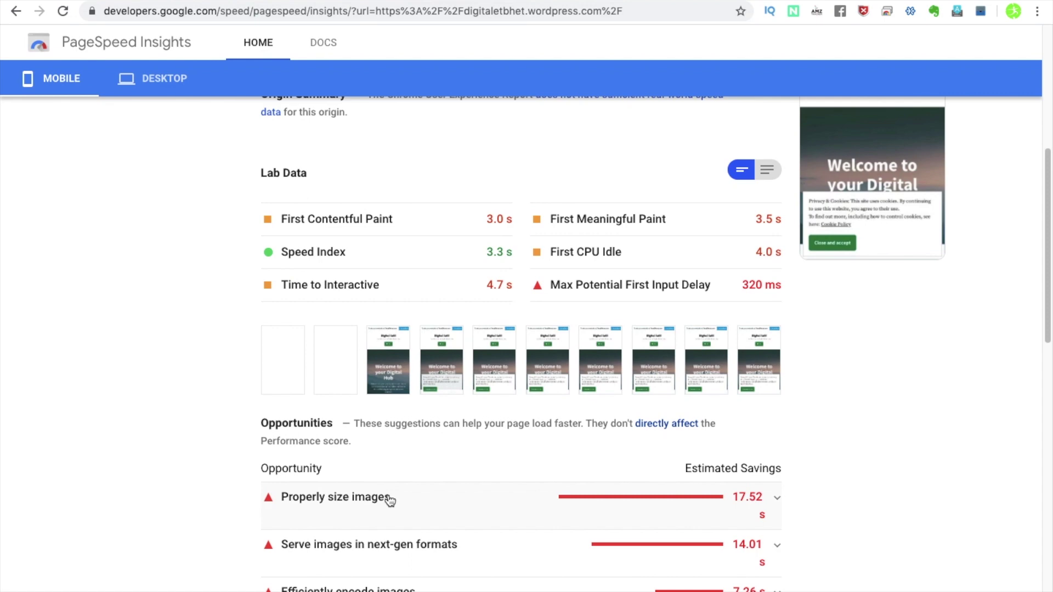
scroll(390, 499, down, 2)
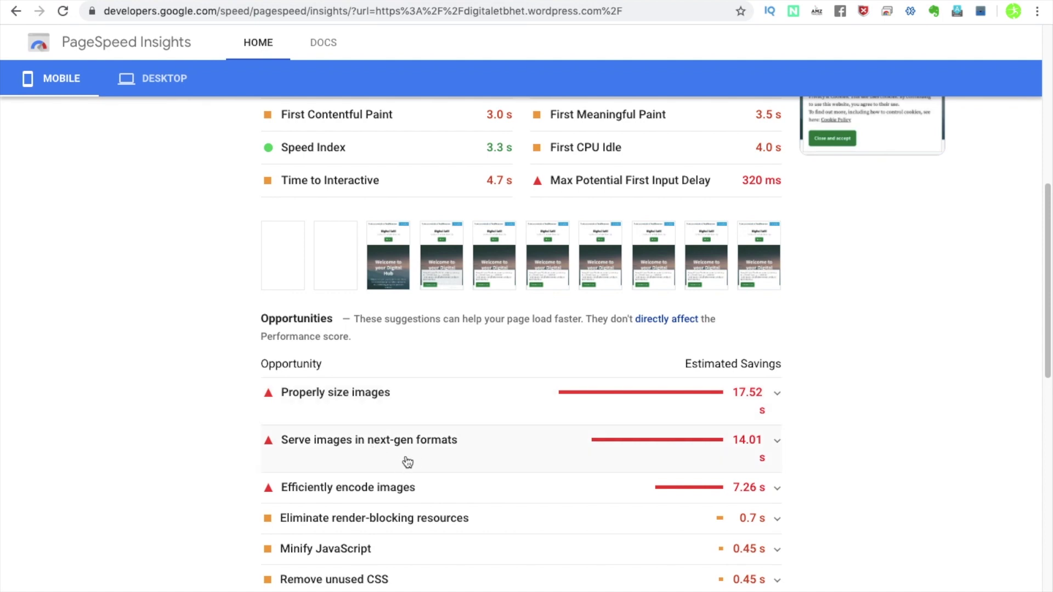
Expand the 'Properly size images' suggestion and scroll through its oversized images.
click(351, 413)
scroll(472, 427, down, 4)
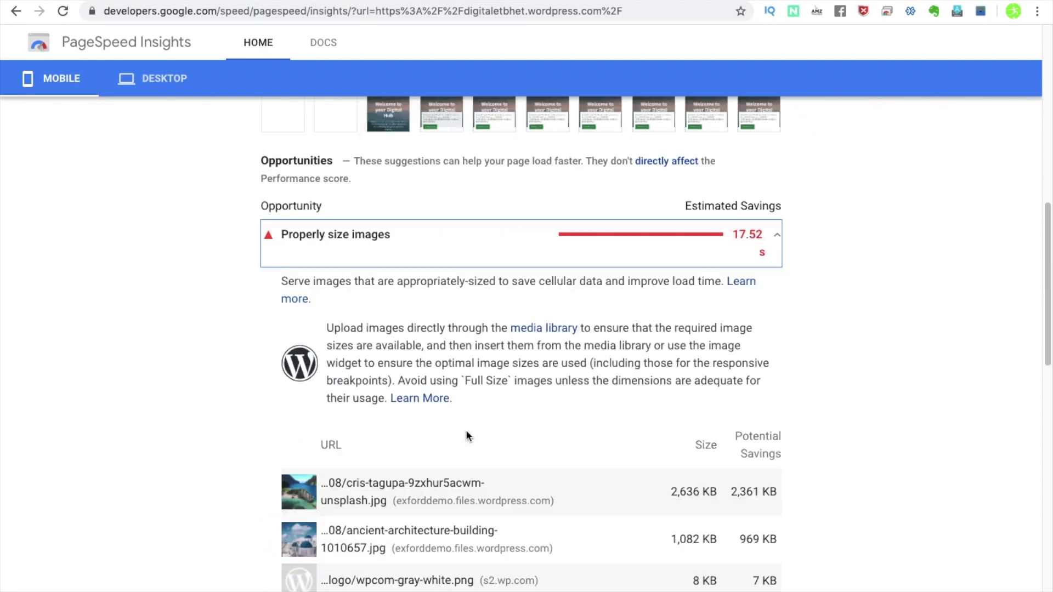
scroll(465, 429, down, 1)
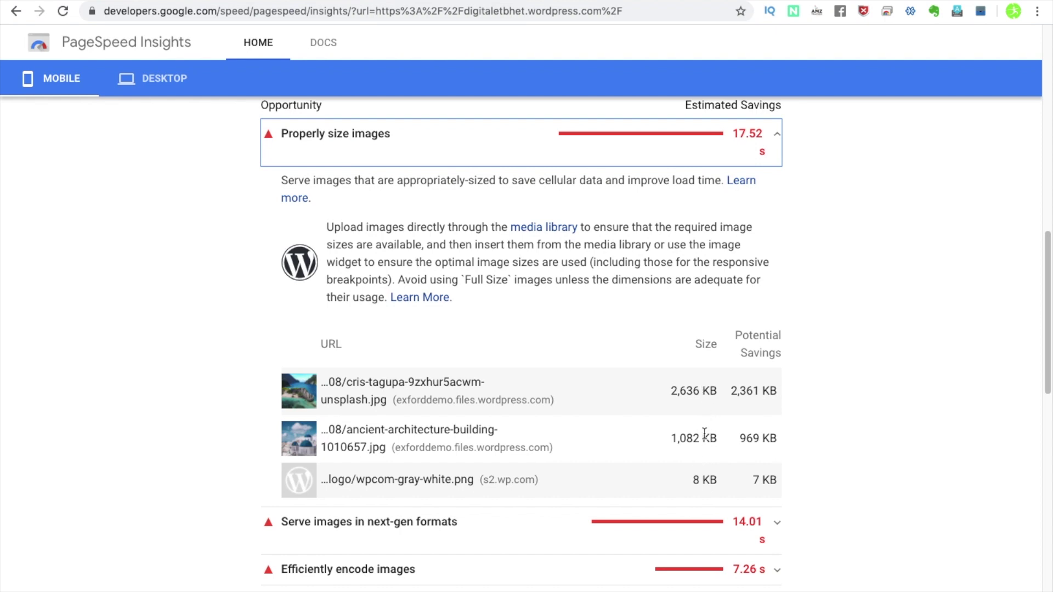
scroll(705, 433, down, 3)
Expand 'Serve images in next-gen formats' to list three images, top saving 1,464 KB.
click(564, 423)
scroll(565, 421, down, 2)
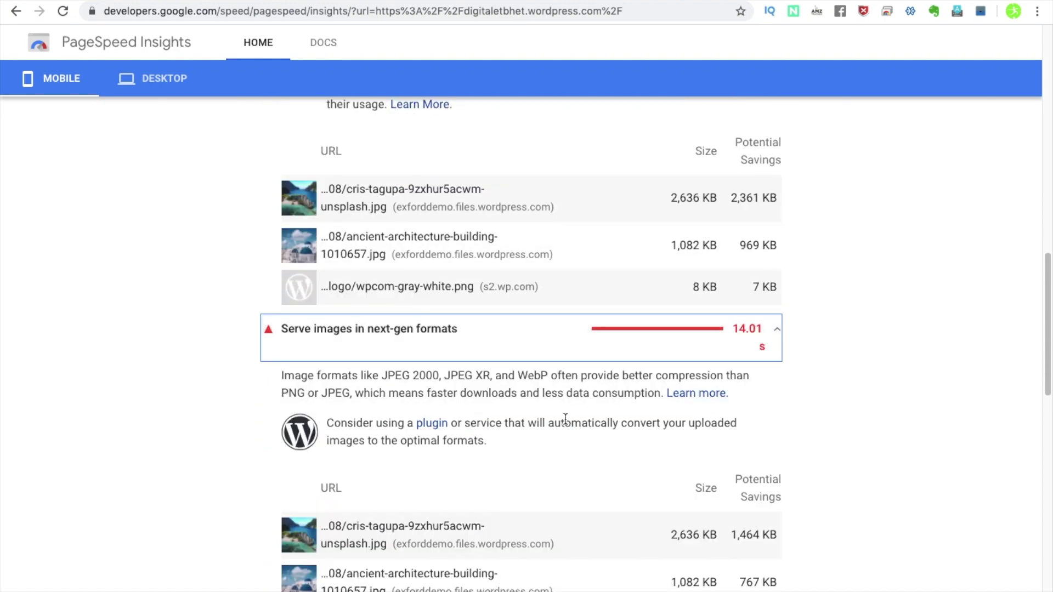
scroll(565, 419, down, 2)
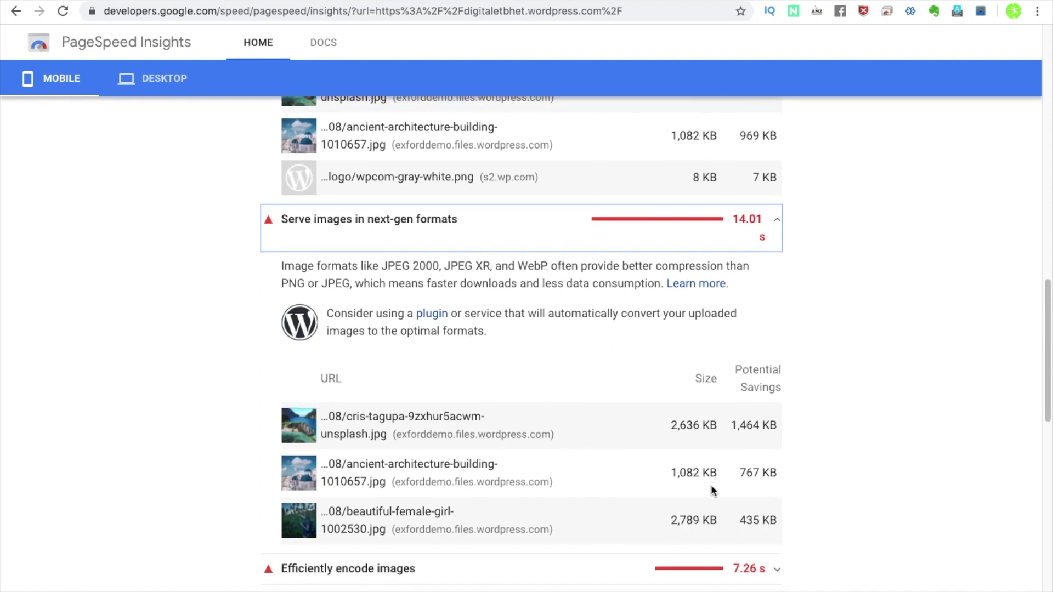
scroll(710, 485, down, 3)
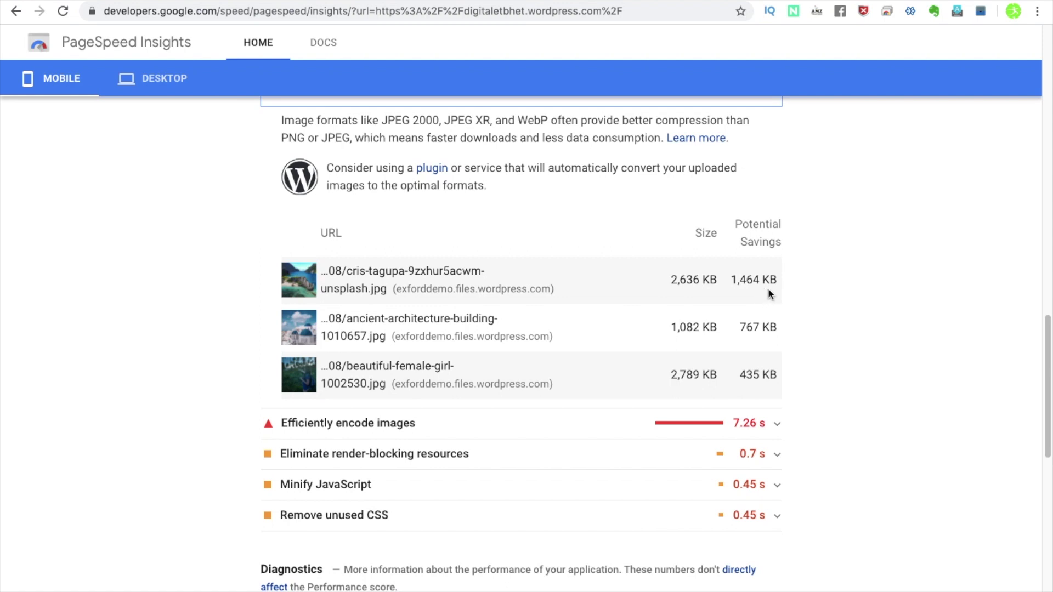
scroll(787, 327, down, 5)
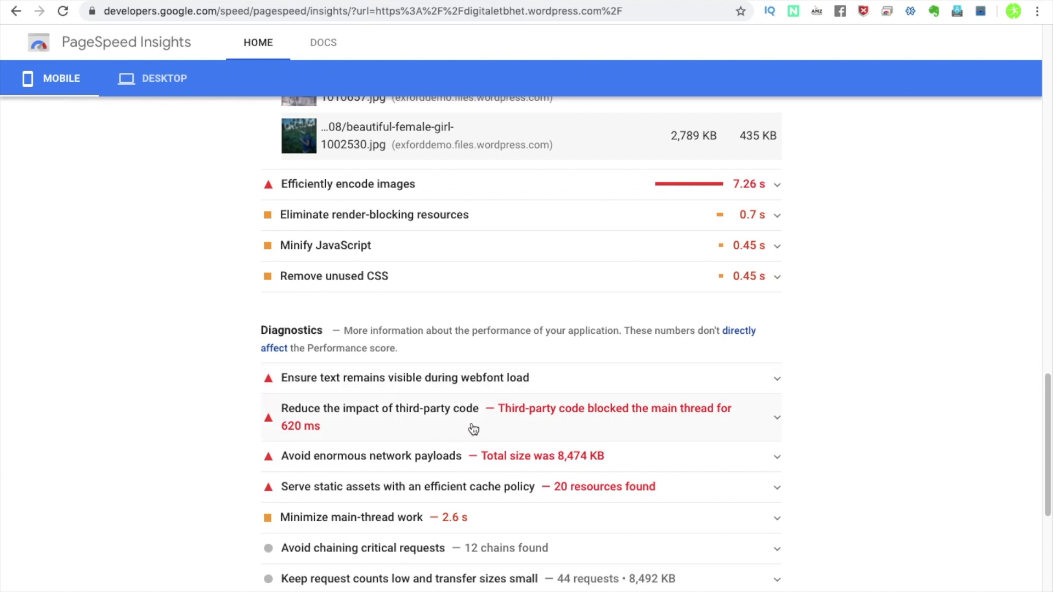
Expand the third-party code diagnostic, then return to the top of the mobile report (score 82).
click(777, 422)
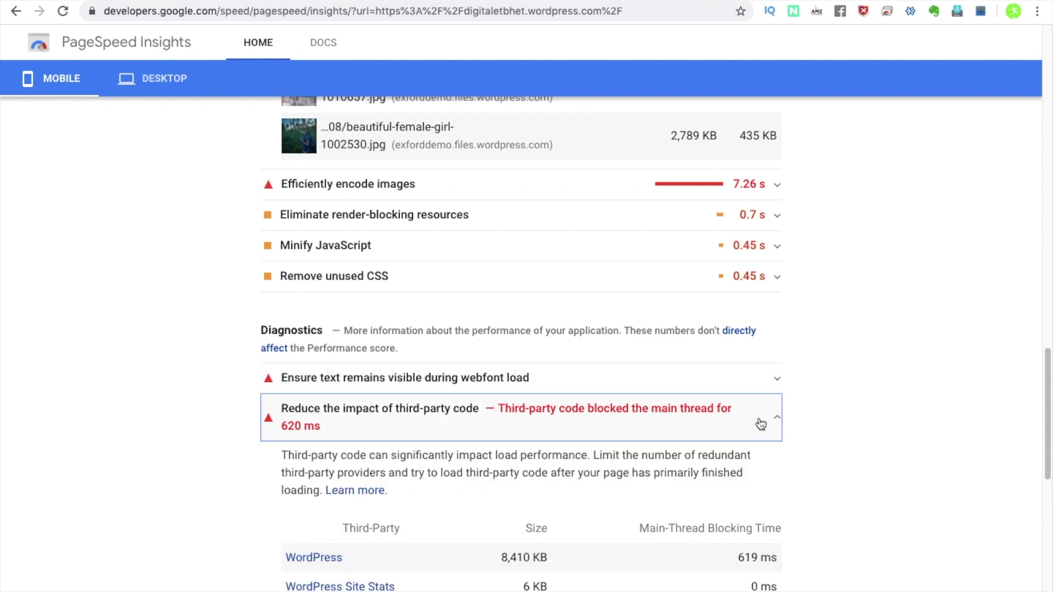
scroll(847, 393, down, 5)
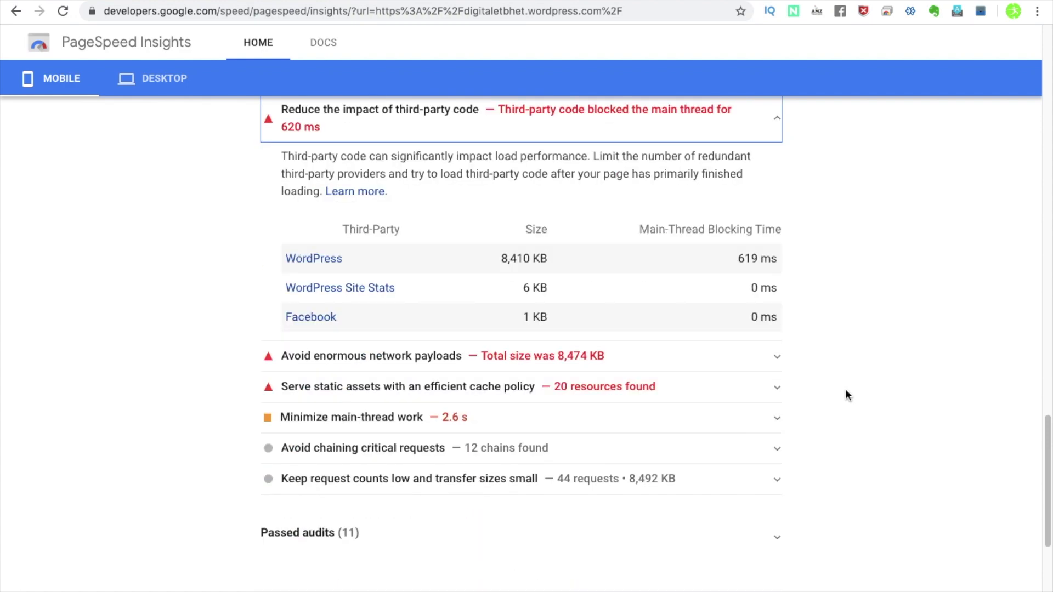
scroll(845, 390, up, 1)
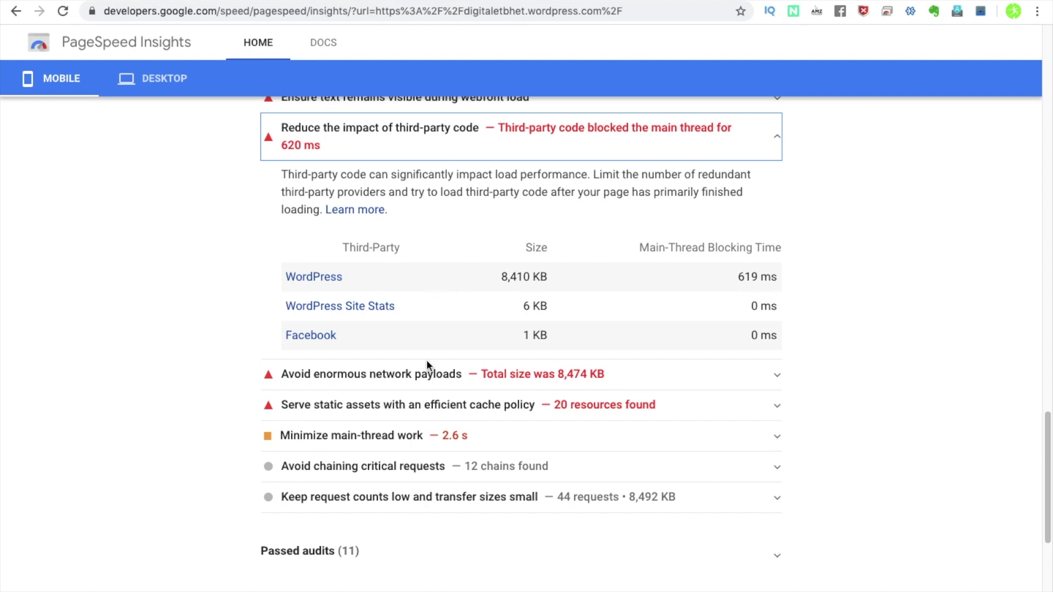
scroll(420, 428, down, 1)
scroll(420, 428, down, 1)
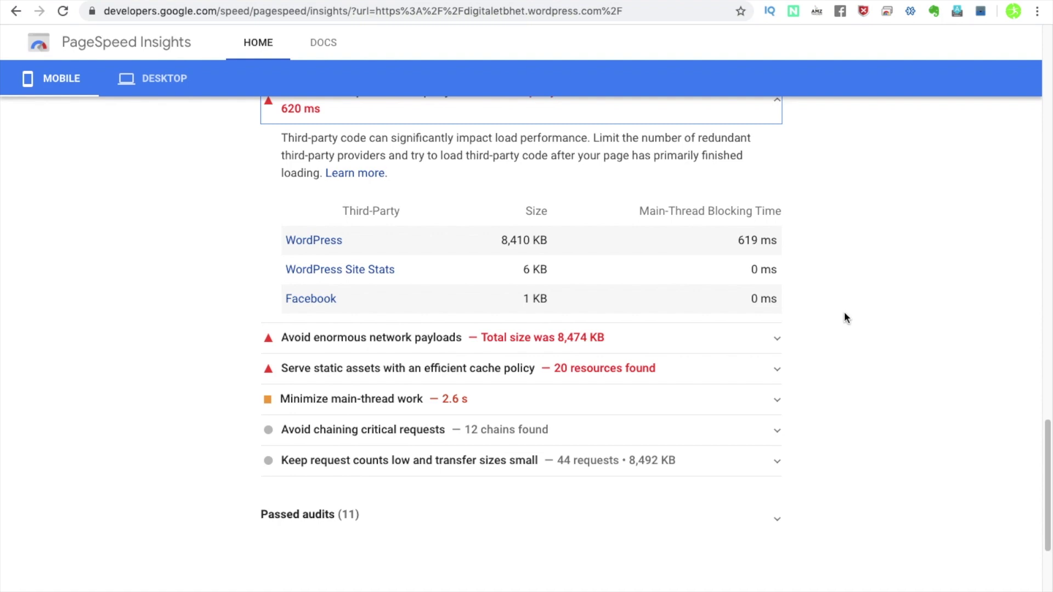
scroll(843, 311, up, 20)
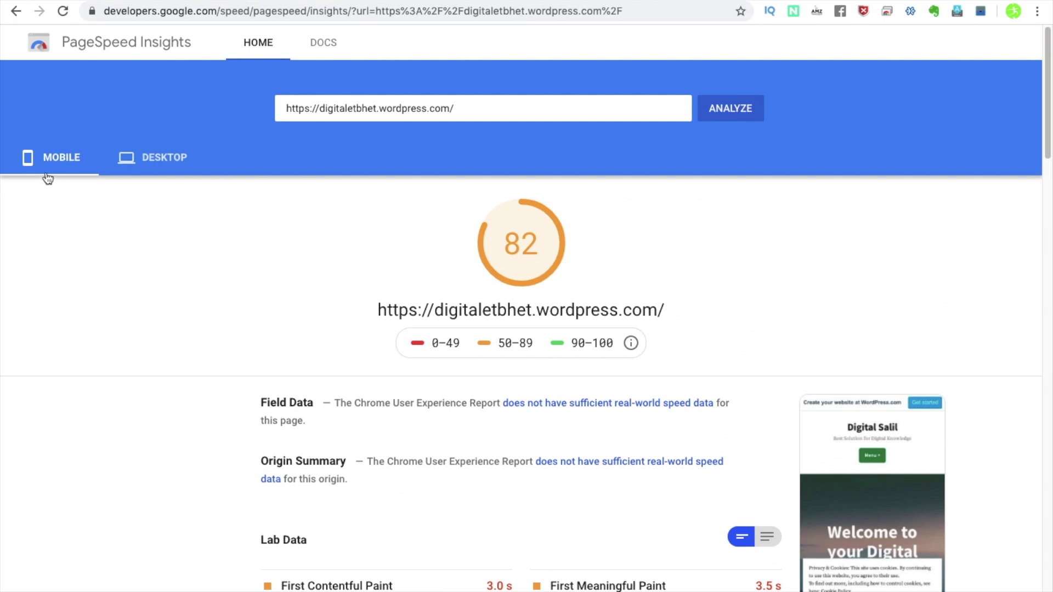
Review the desktop report scoring 98, switch back to Mobile, and open a new browser tab.
click(167, 163)
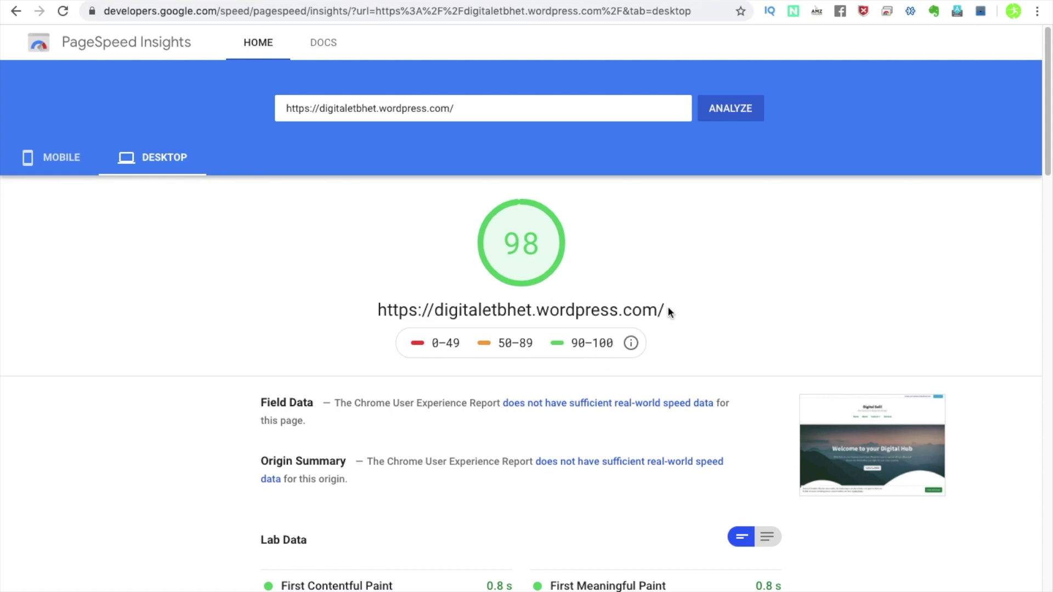
scroll(668, 308, down, 4)
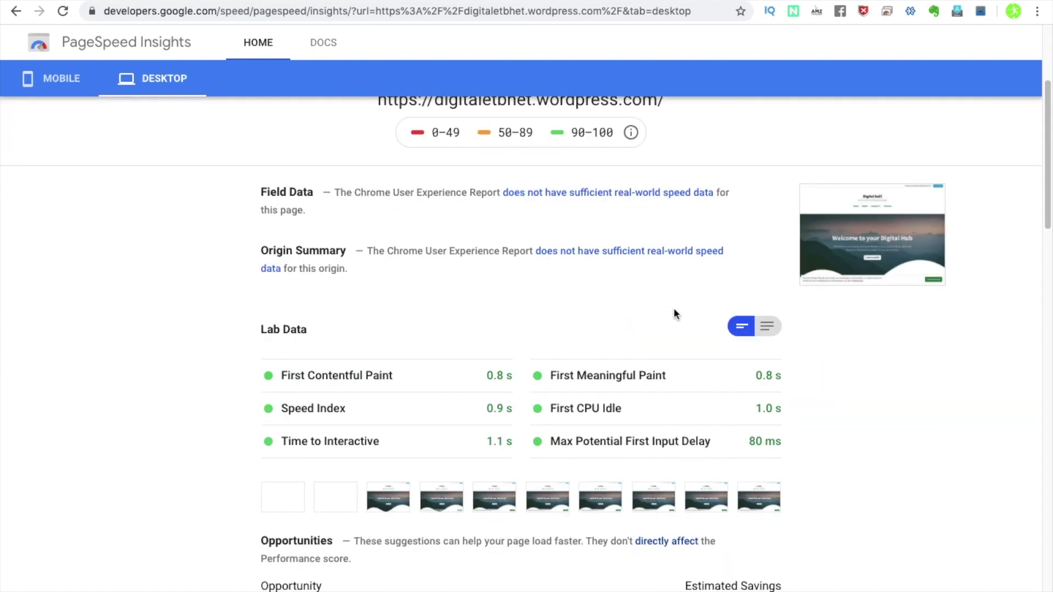
scroll(657, 307, down, 5)
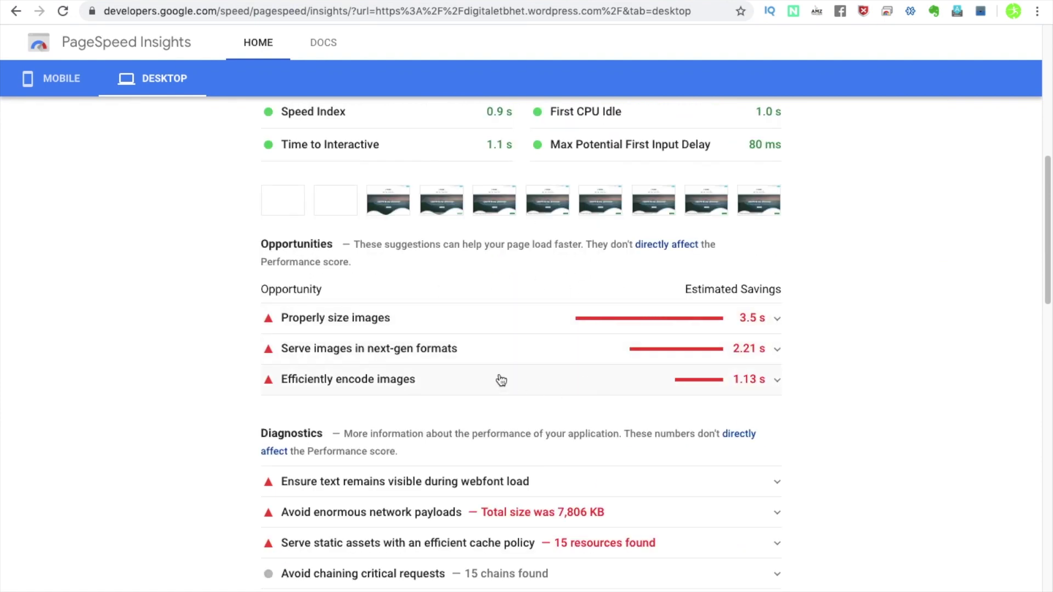
scroll(508, 353, up, 3)
scroll(509, 351, up, 6)
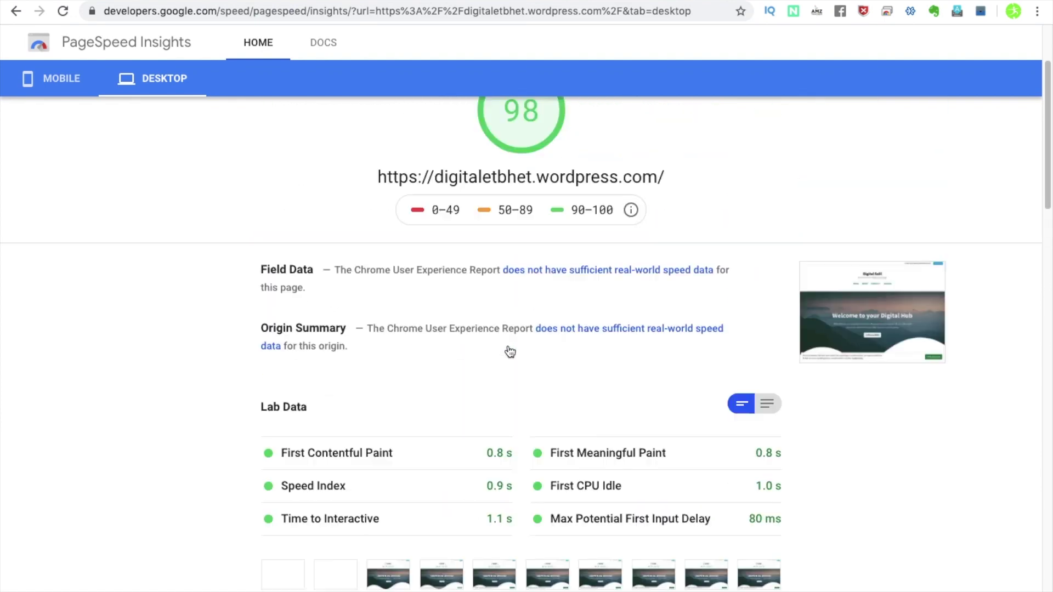
click(56, 161)
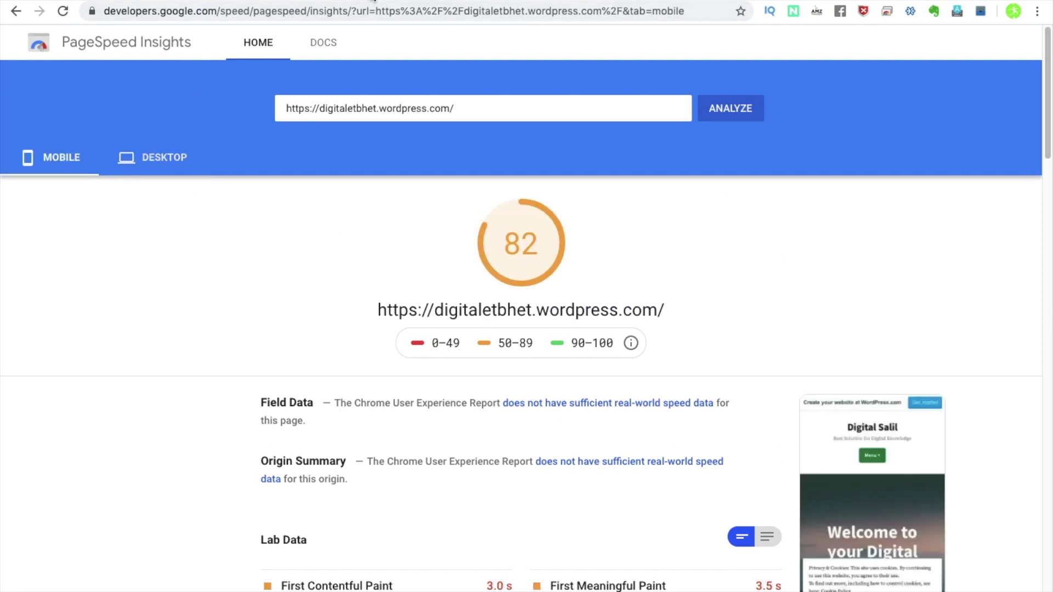
click(375, 0)
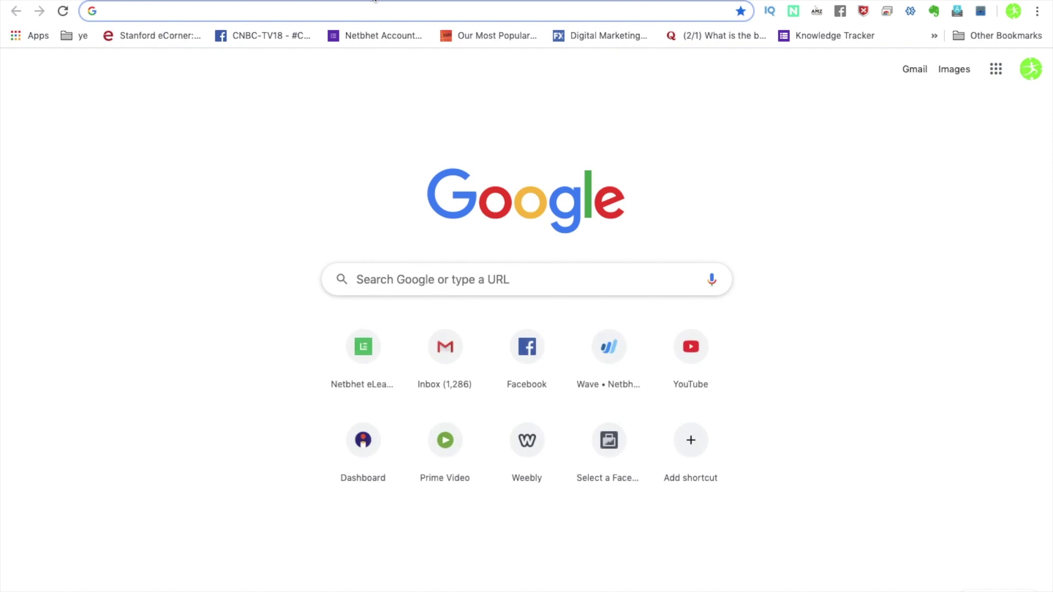
Search Google for 'tiny.png' and open the TinyPNG compression site from the results.
text(tiny.png)
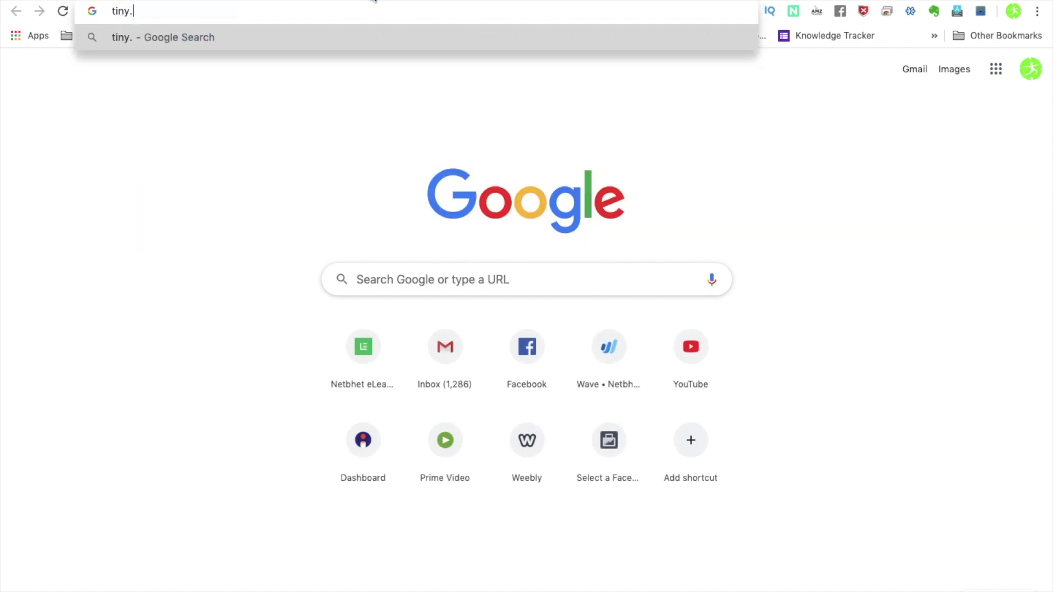
key(Return)
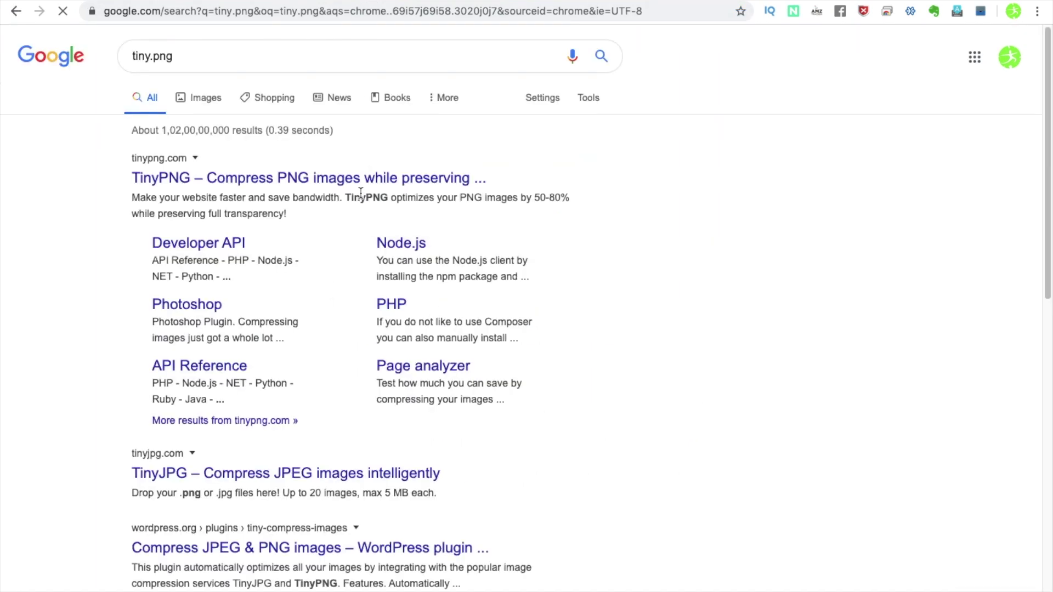
click(328, 181)
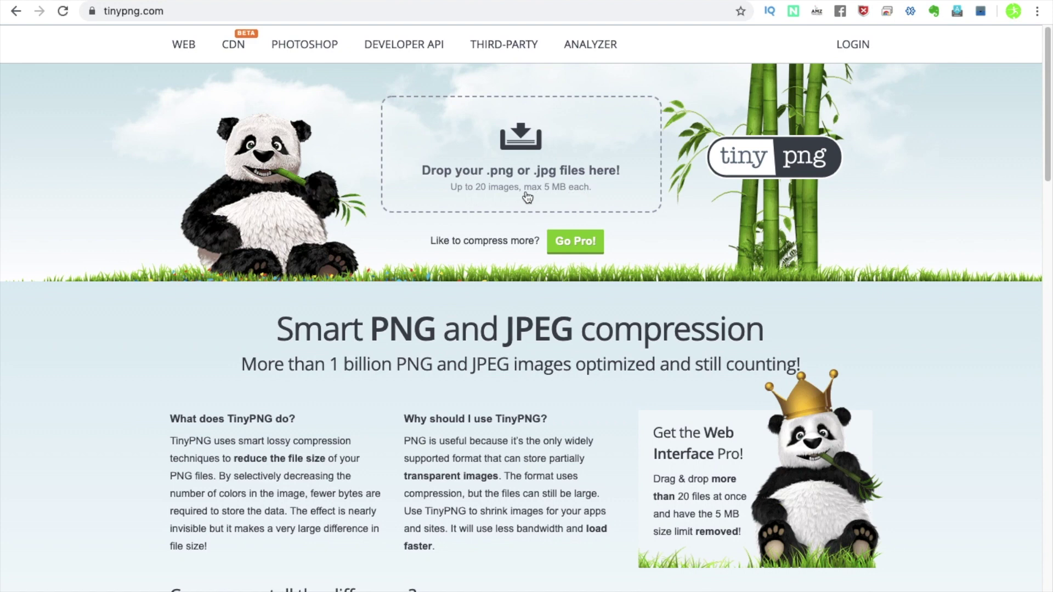
Upload time.jpg to TinyPNG, compressing it from 2.2 MB to 1.1 MB (51% saving).
click(525, 153)
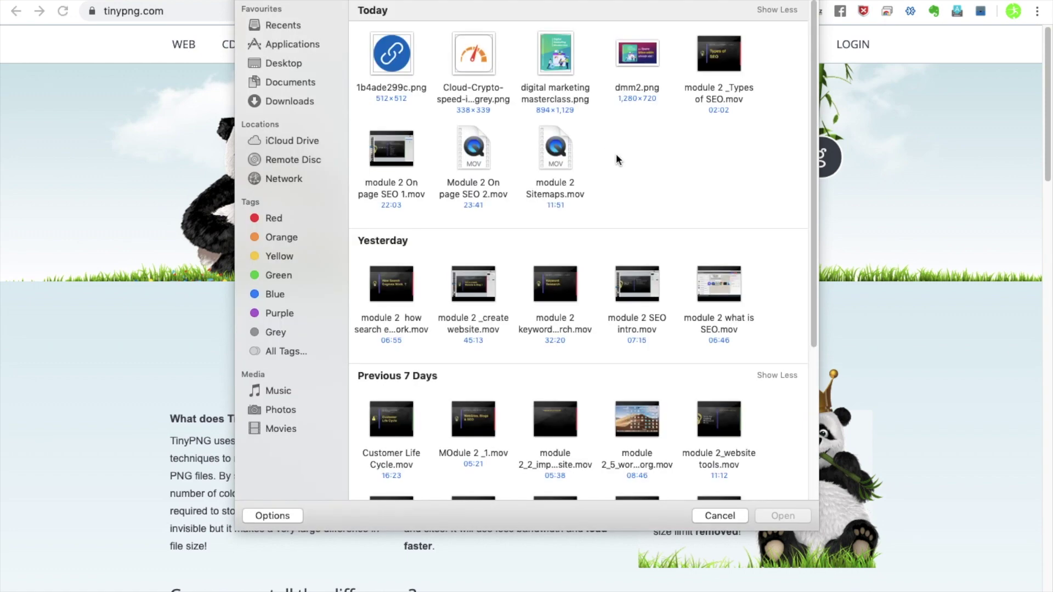
scroll(668, 159, down, 4)
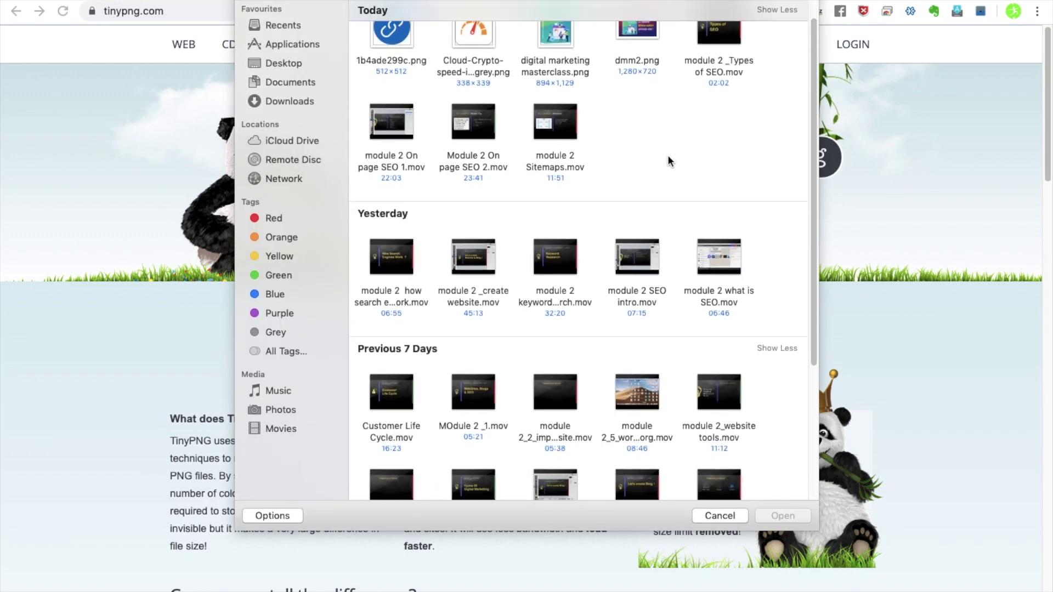
scroll(668, 160, down, 5)
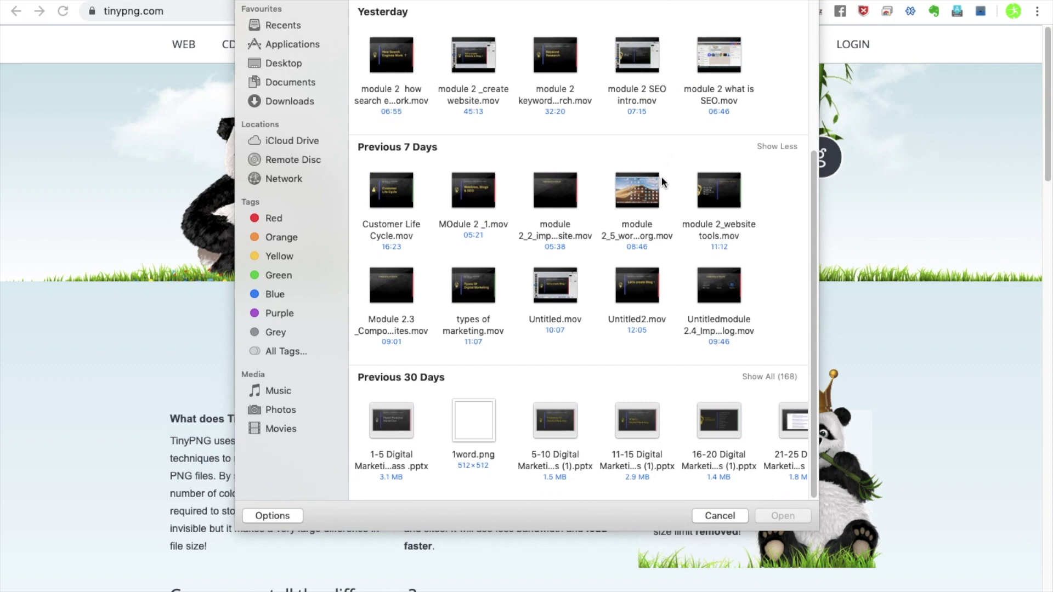
scroll(661, 174, up, 8)
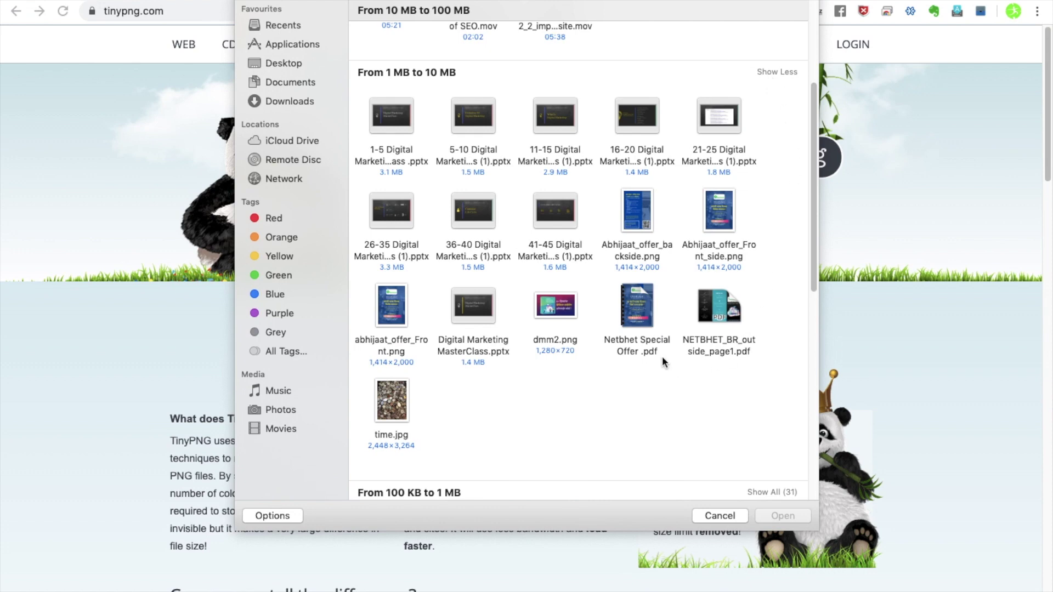
click(396, 399)
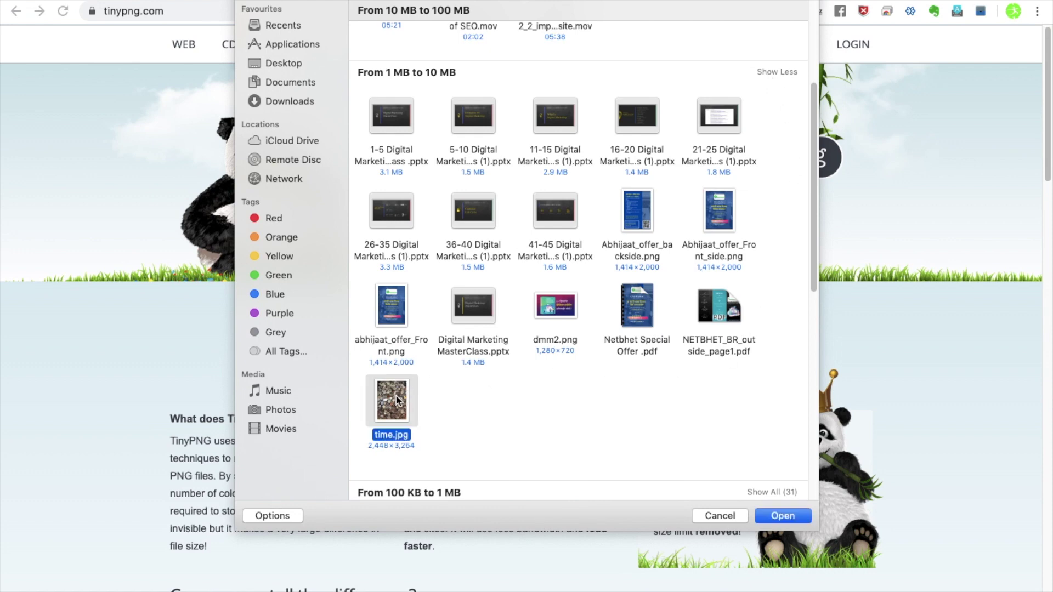
click(782, 516)
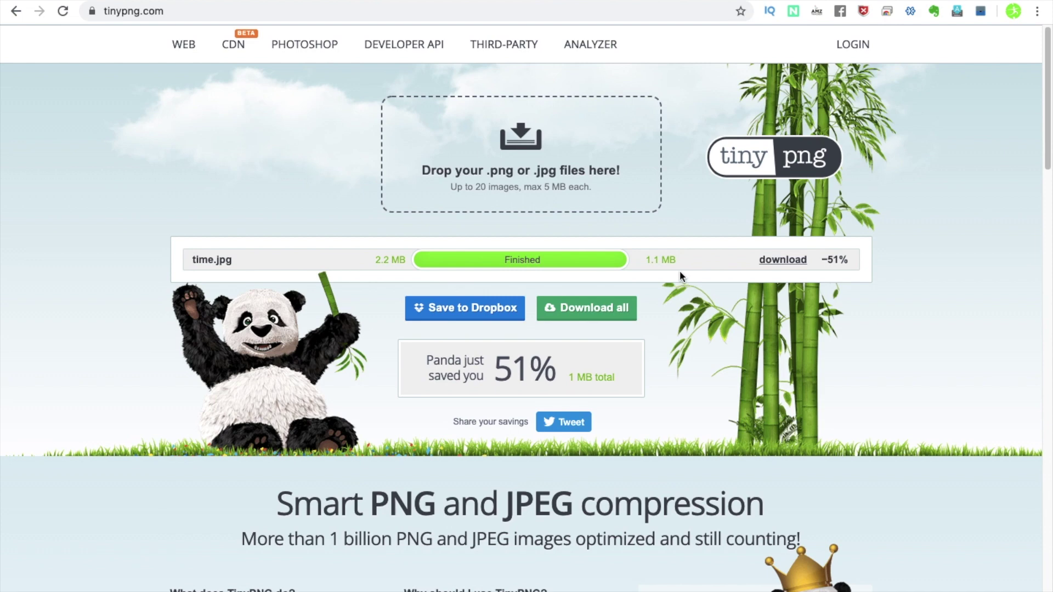
Save the compressed time.jpg to the thumbnails folder, then drop the downloaded time (2).jpg back into TinyPNG.
click(772, 263)
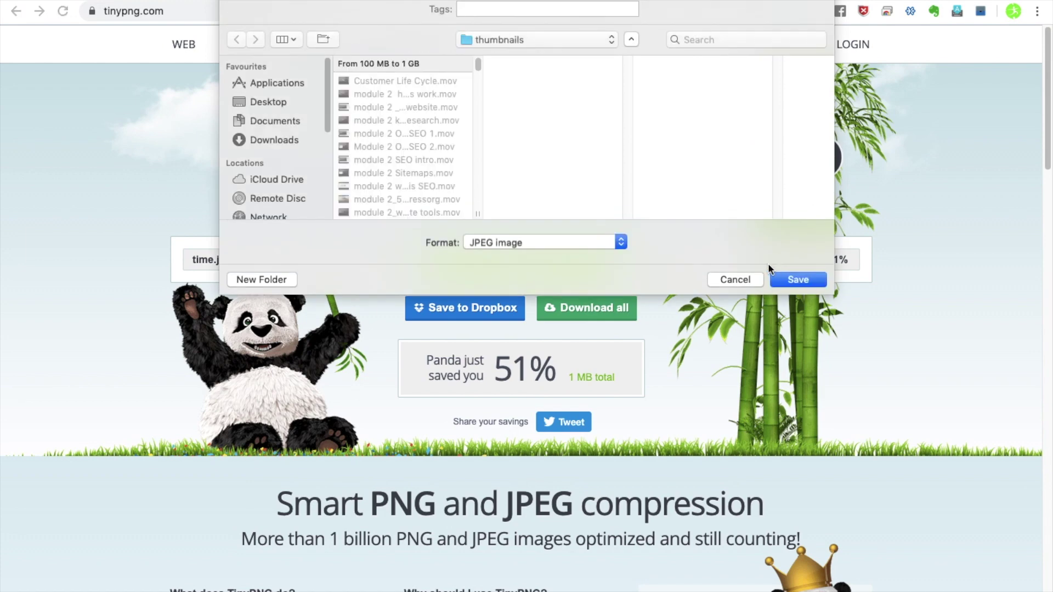
click(792, 280)
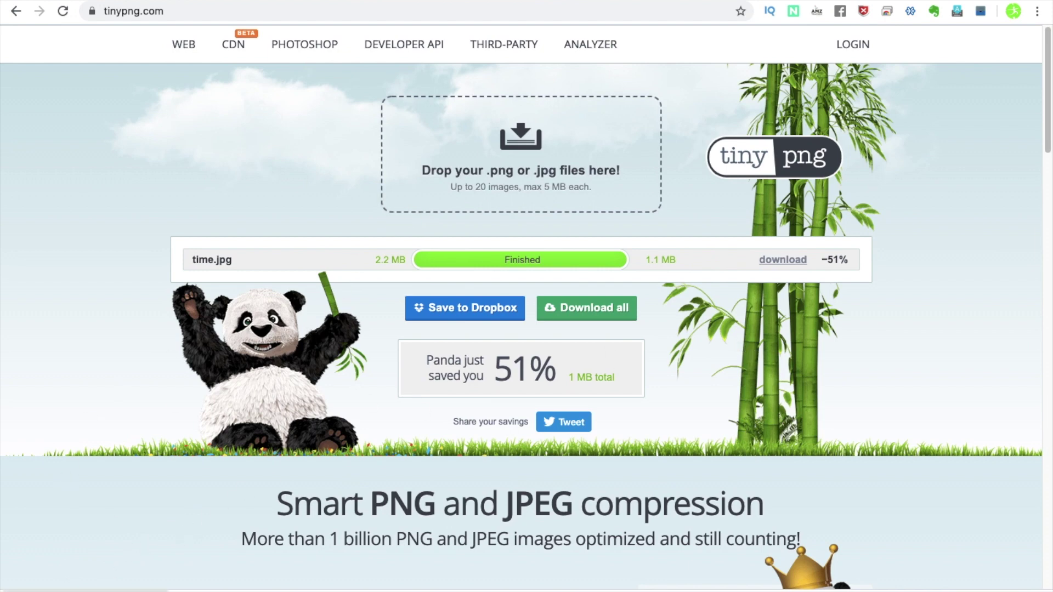
drag(82, 590, 487, 143)
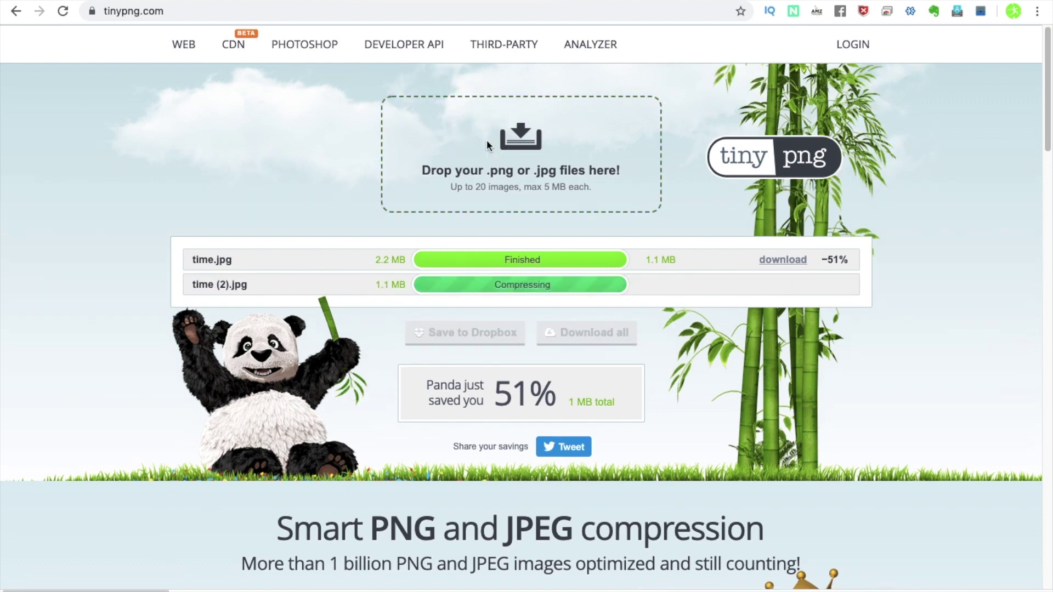